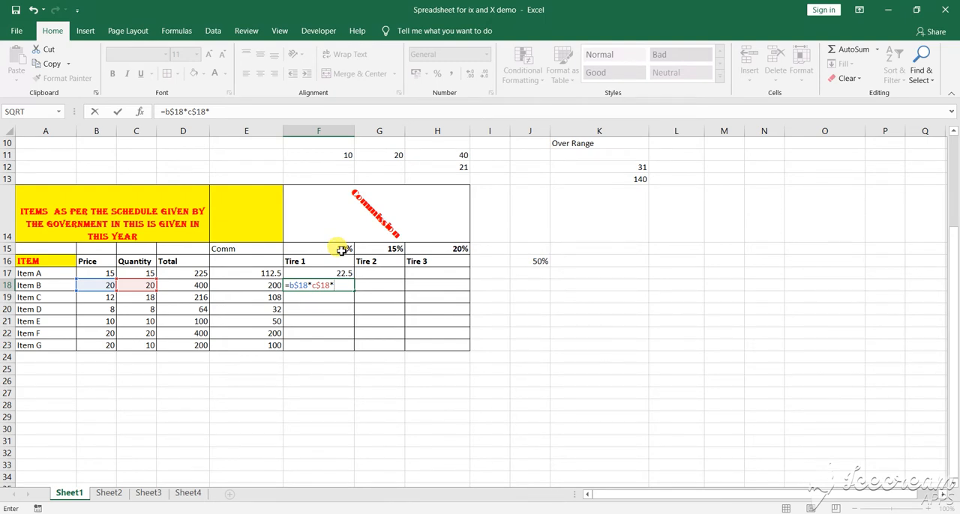
# - Complete Item B's Tire 1 commission formula in F18 as =b$18*c$18*f$15
pyautogui.write('f$15')
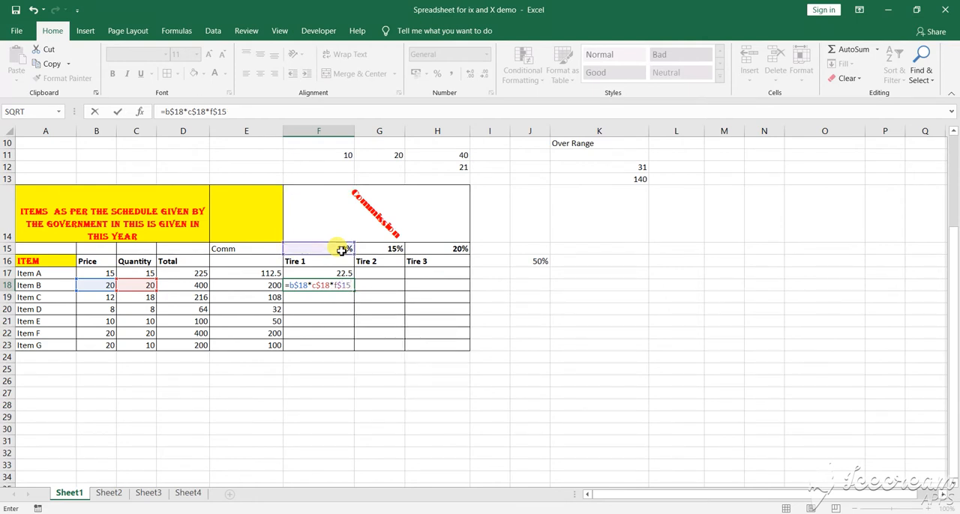
pyautogui.press('Return')
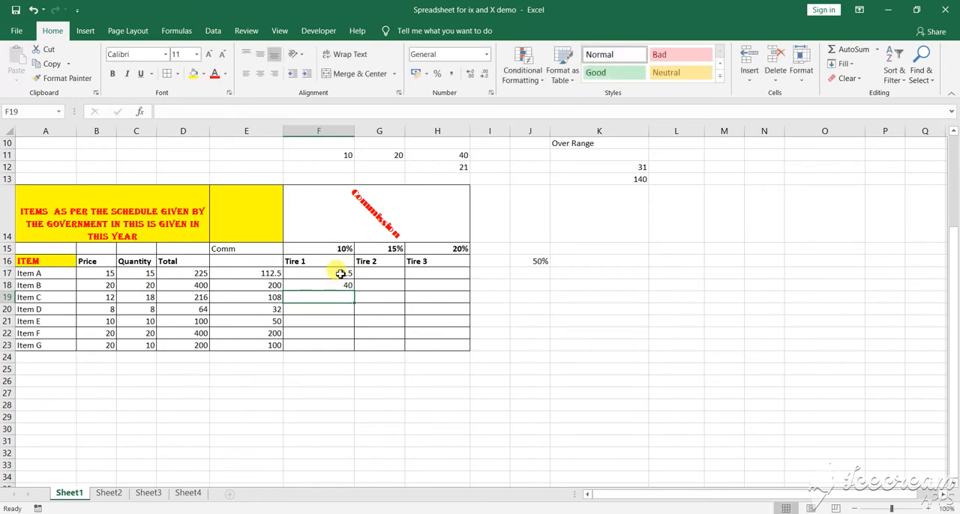
# - Try filling Item B's Tire 1 formula down to Item C, and clear the copied result from F19
pyautogui.click(345, 287)
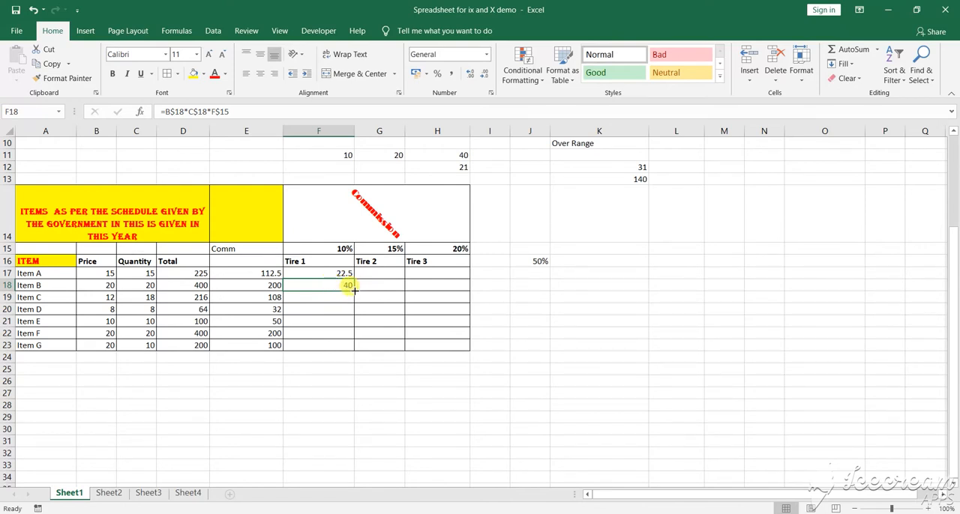
pyautogui.moveTo(352, 290); pyautogui.dragTo(352, 308)
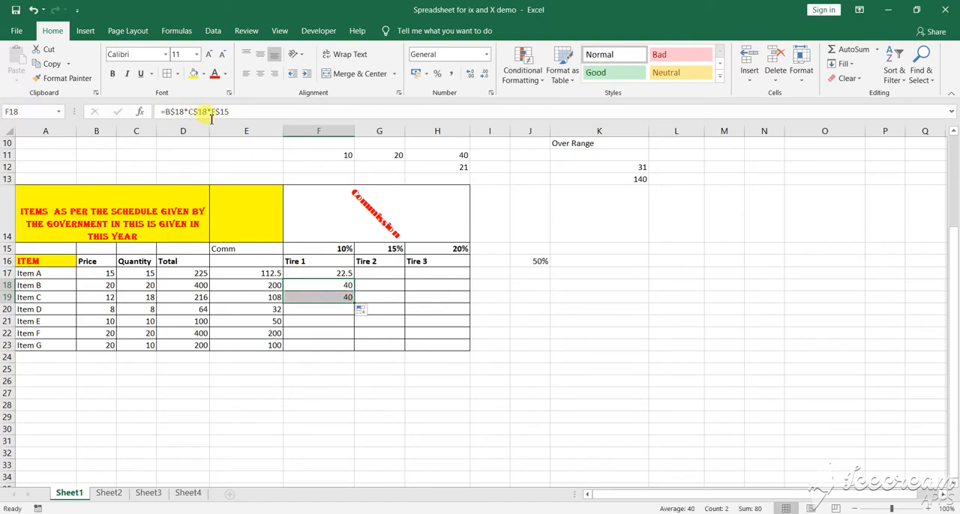
pyautogui.click(326, 297)
pyautogui.press('Delete')
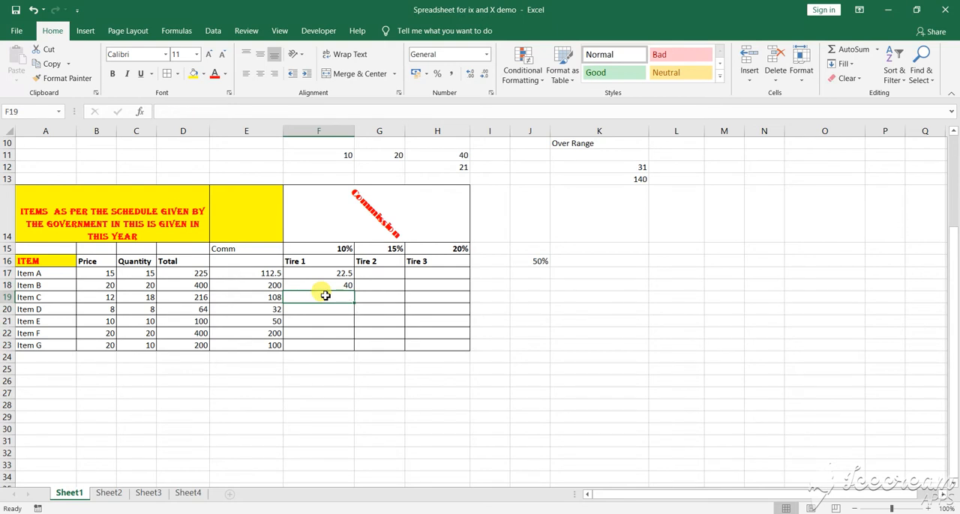
# - Enter the Tire 1 commission formula =b$19*c$19*f$15 for Item C in F19
pyautogui.write('=')
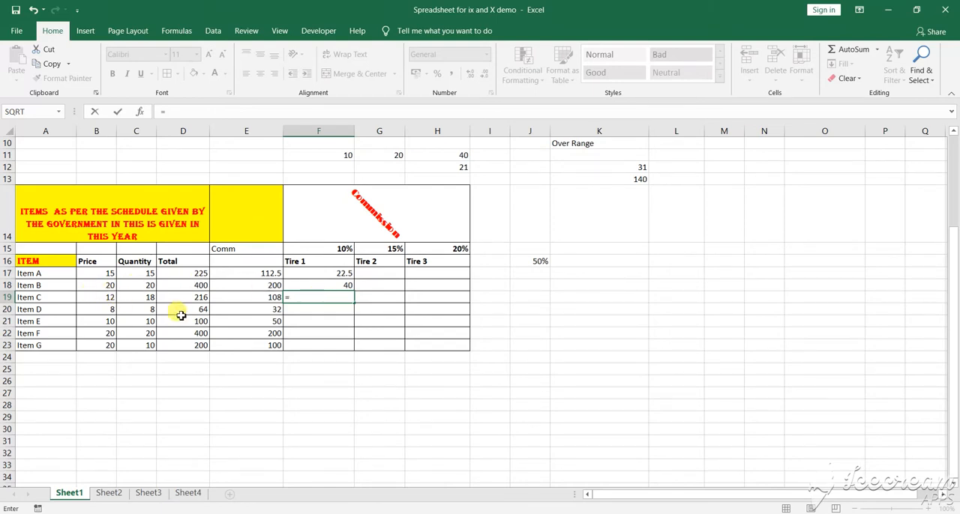
pyautogui.write('b')
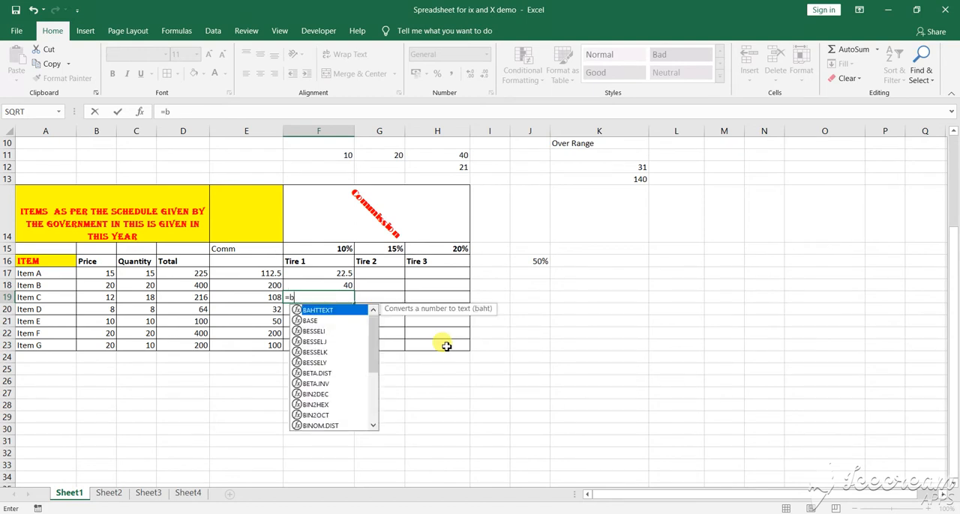
pyautogui.write('$1')
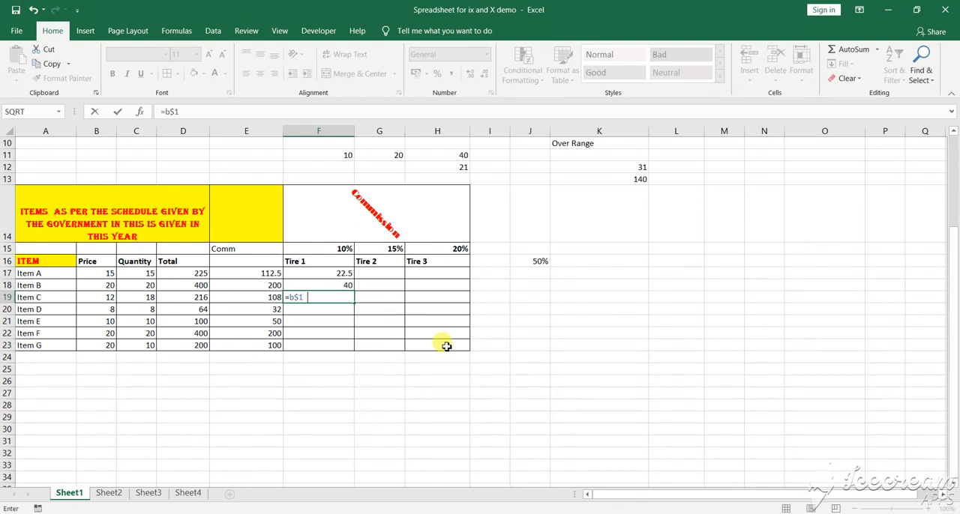
pyautogui.write('9*')
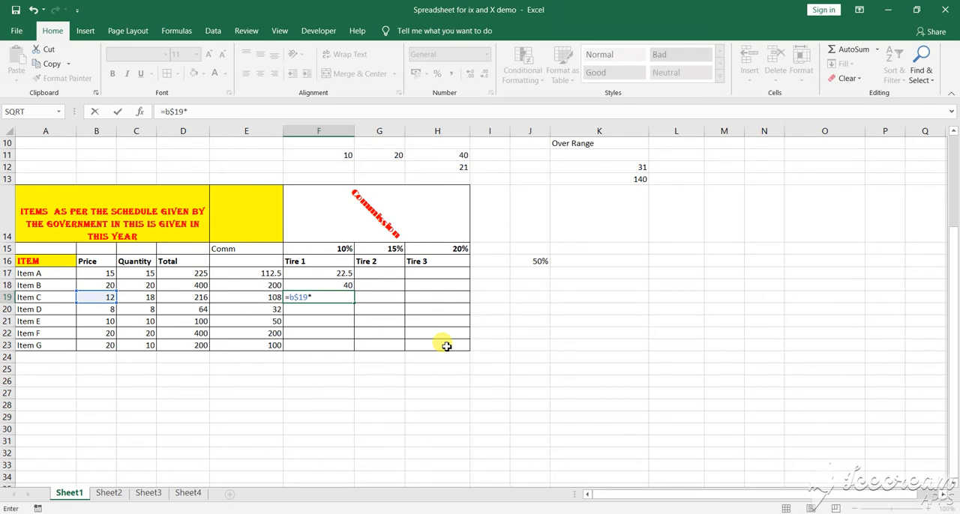
pyautogui.write('c')
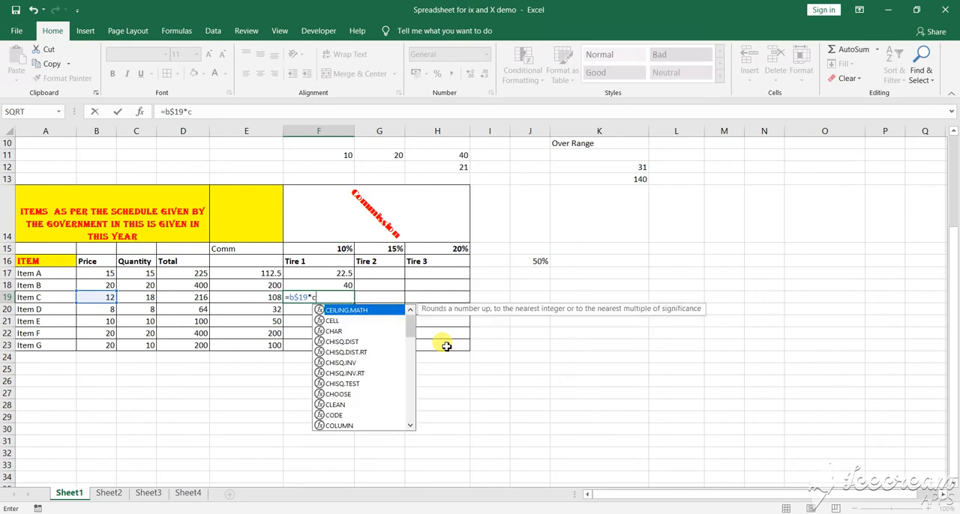
pyautogui.write('8')
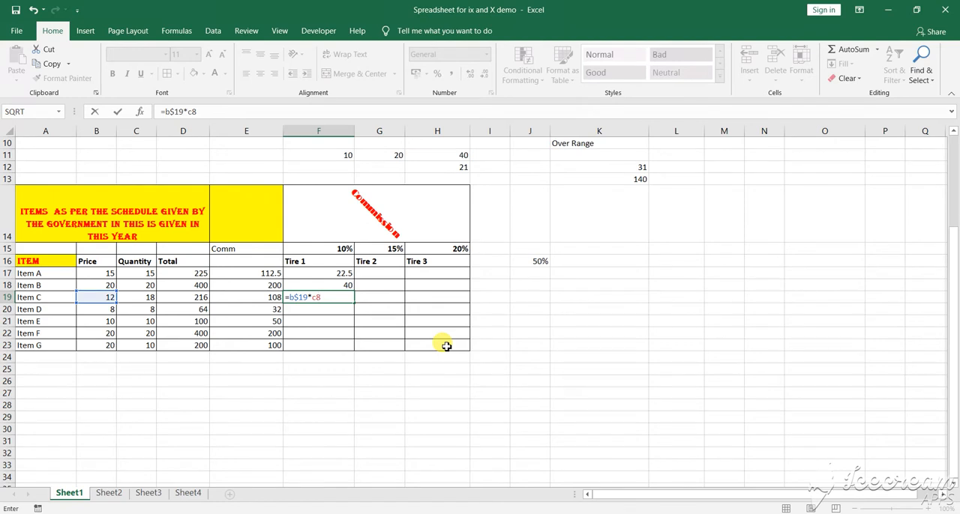
pyautogui.press('BackSpace')
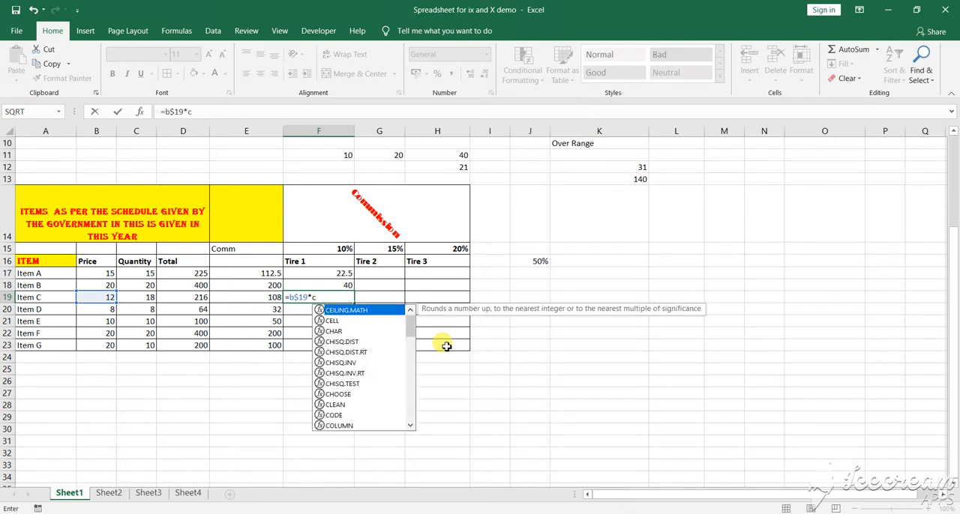
pyautogui.write('$19')
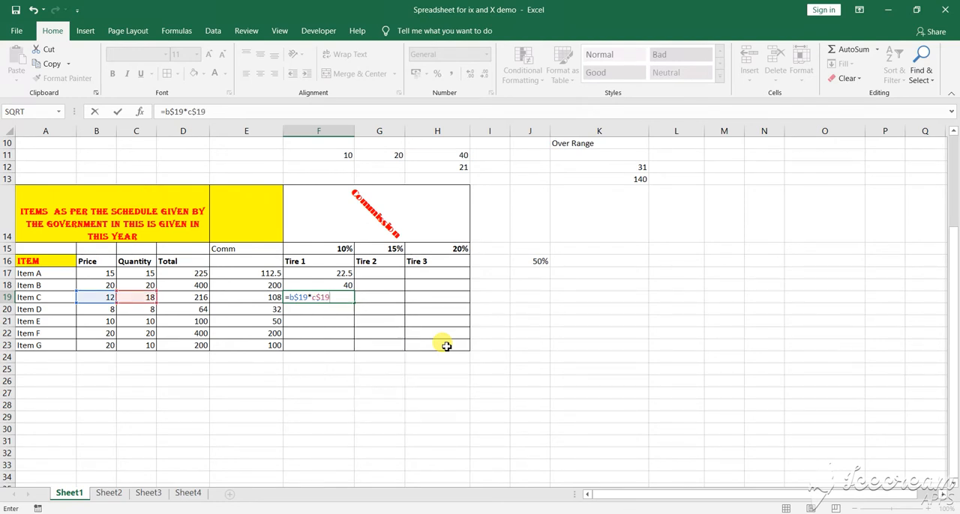
pyautogui.write('*')
pyautogui.moveTo(632, 513)
pyautogui.write('f')
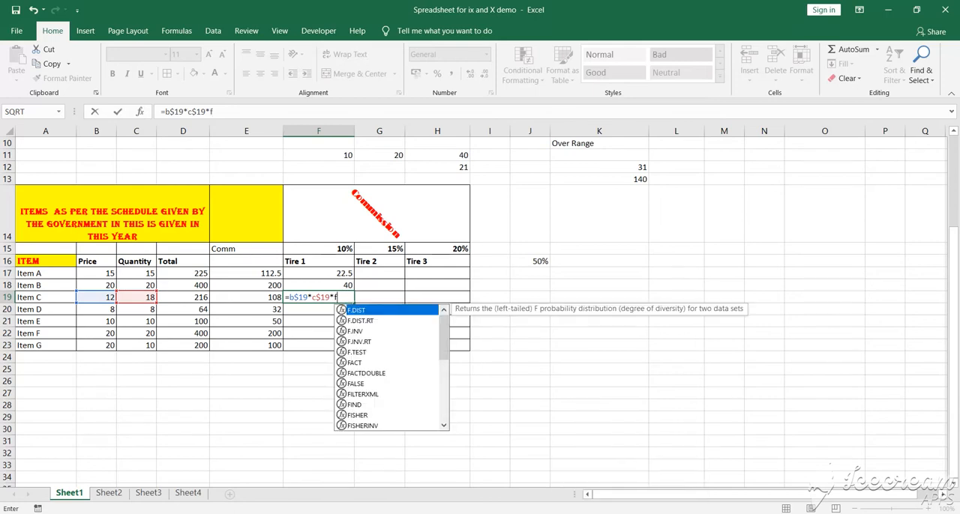
pyautogui.write('$15')
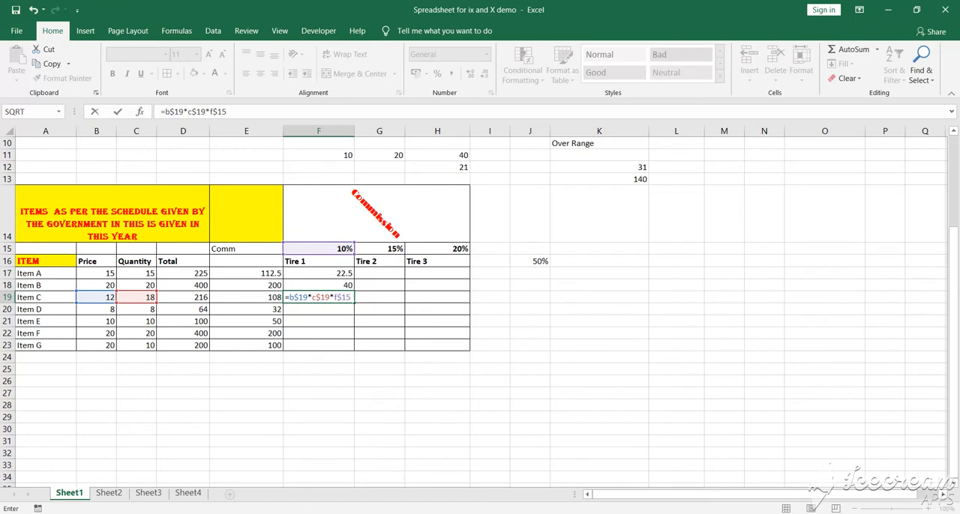
pyautogui.press('Return')
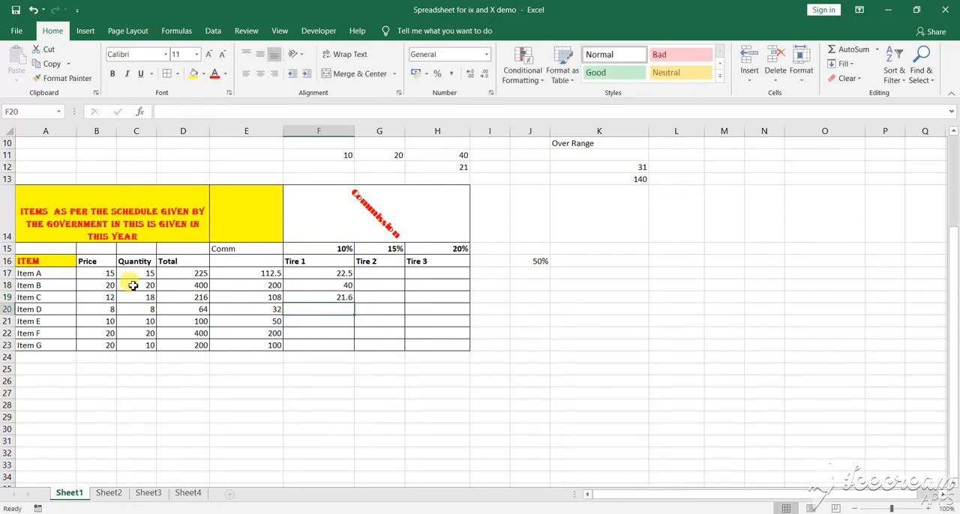
# - Inspect the formulas behind Item A's total, 50% commission and Tire 1 commission in D17, E17 and F17
pyautogui.click(196, 272)
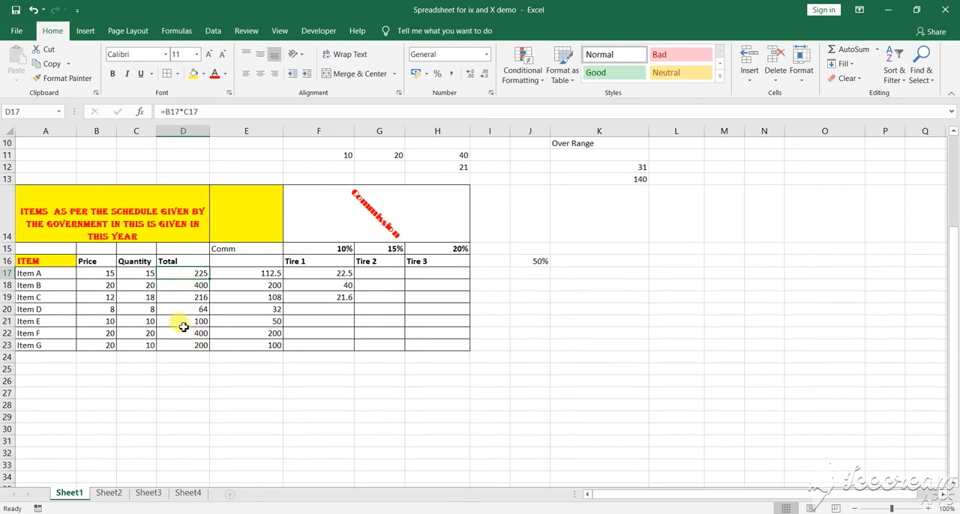
pyautogui.click(239, 273)
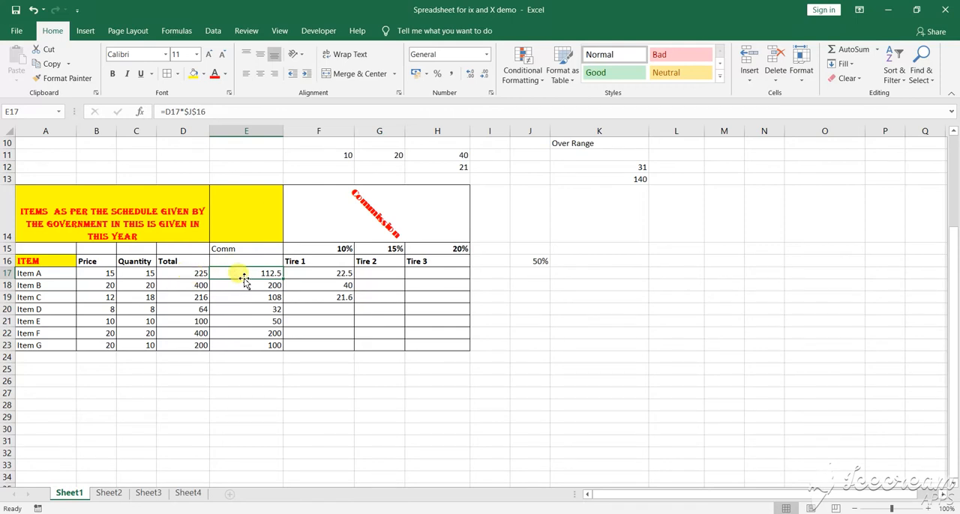
pyautogui.click(338, 275)
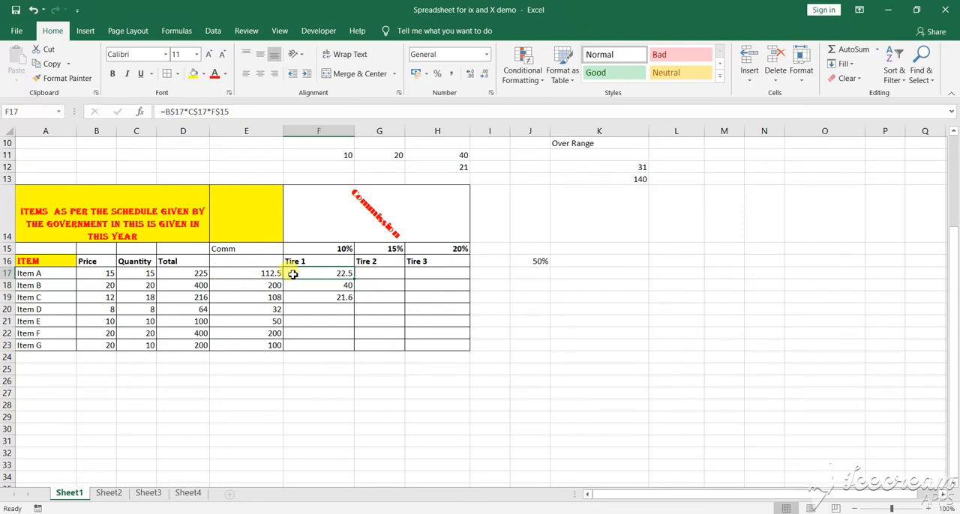
# - Enter the Tire 2 commission formula =b$17*c$17*g$15 for Item A in G17
pyautogui.click(367, 276)
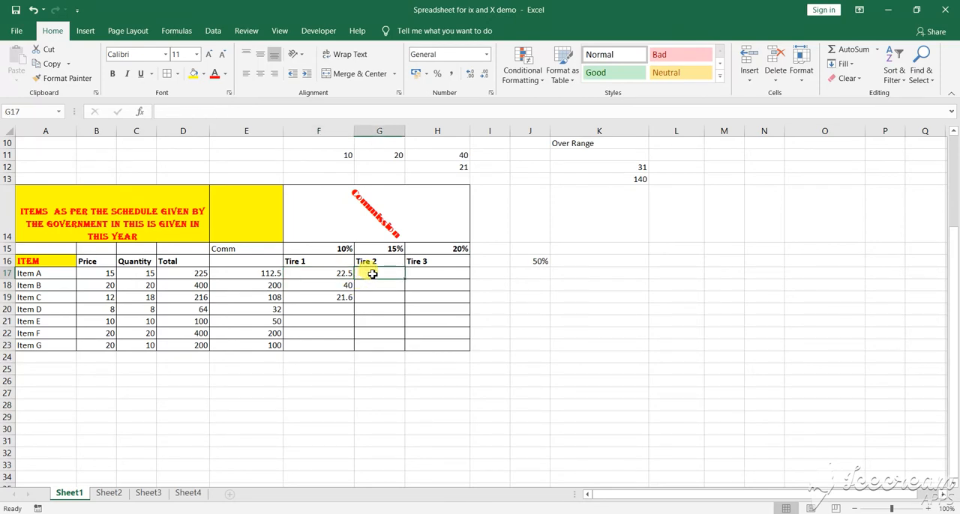
pyautogui.write('=')
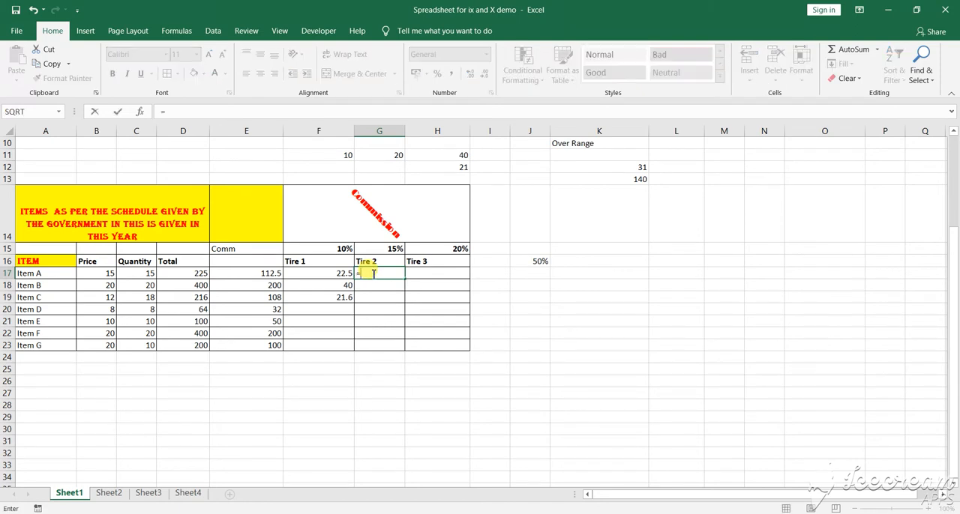
pyautogui.write('b$17')
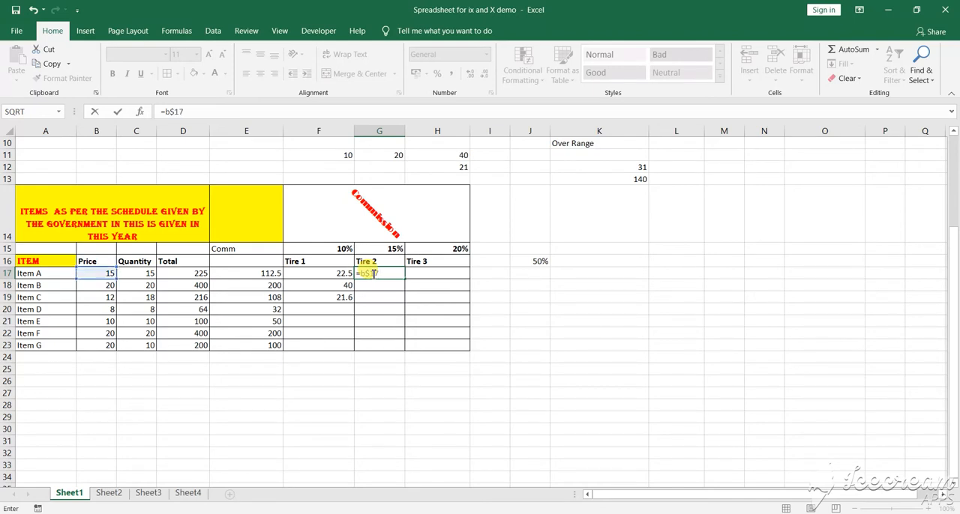
pyautogui.write('*c')
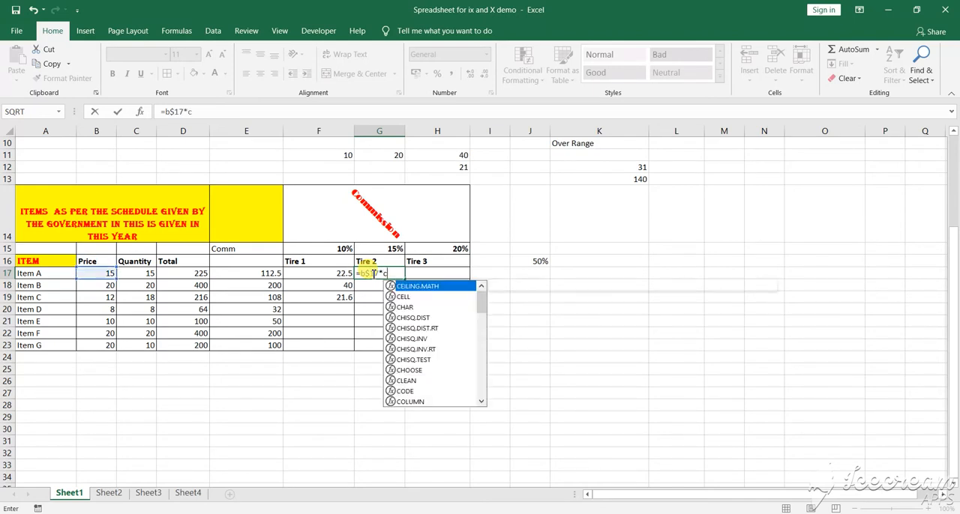
pyautogui.write('$')
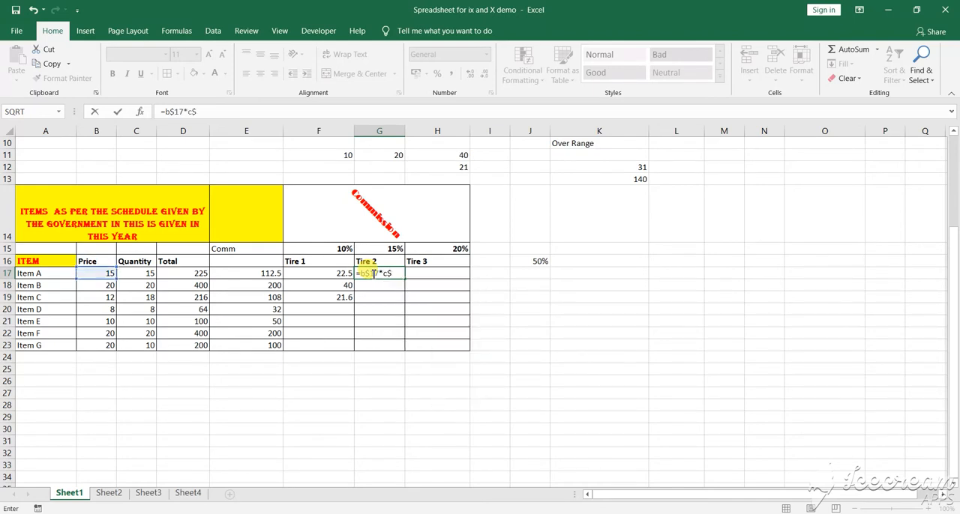
pyautogui.write('17')
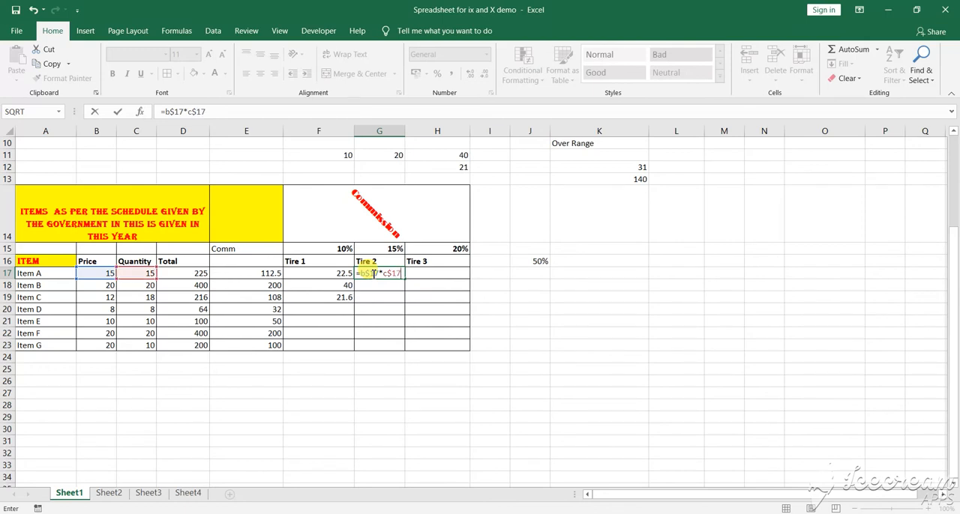
pyautogui.write('8')
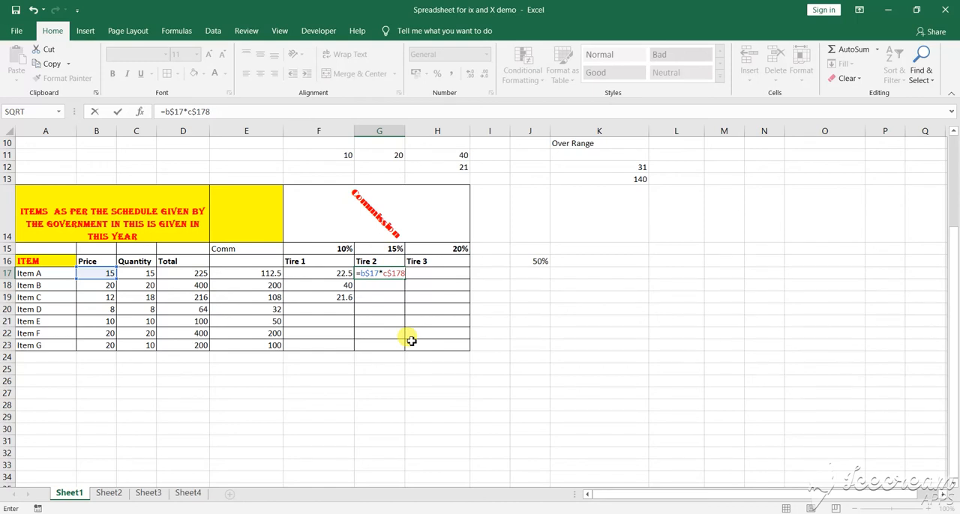
pyautogui.press('BackSpace')
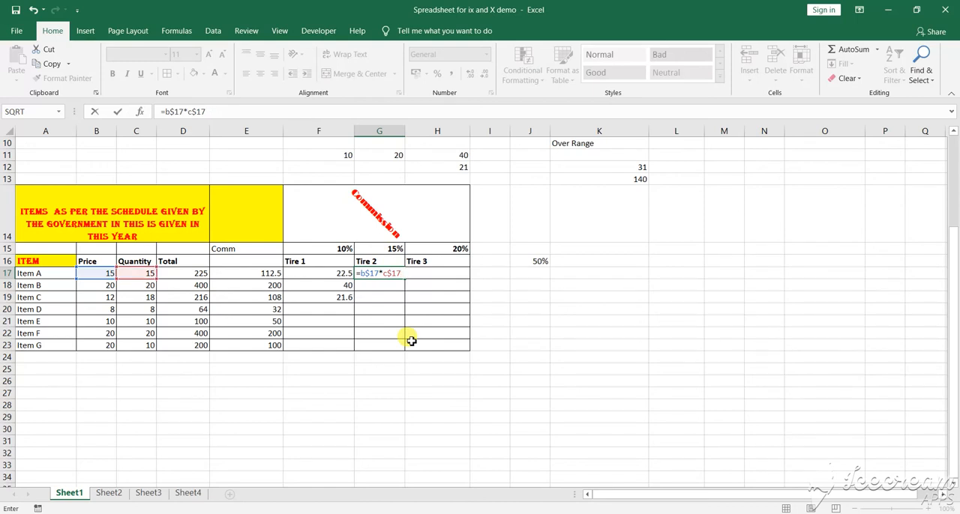
pyautogui.write('*g$15')
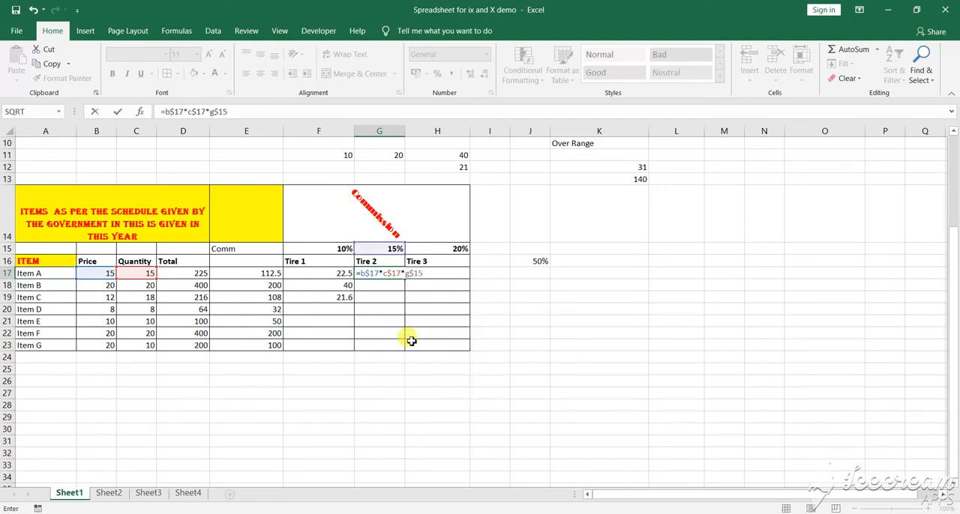
pyautogui.press('Return')
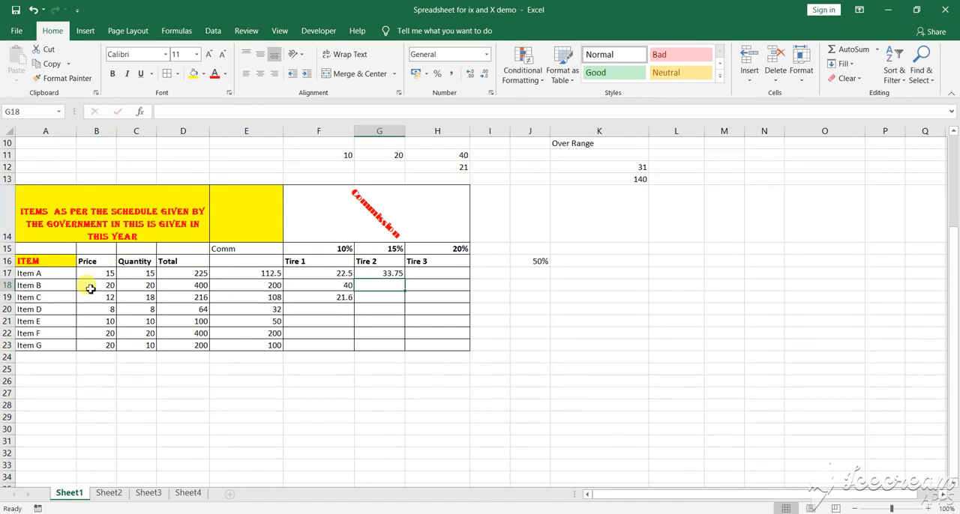
# - Select the item data range A16:E23, from the Item header row through Item G
pyautogui.click(16, 248)
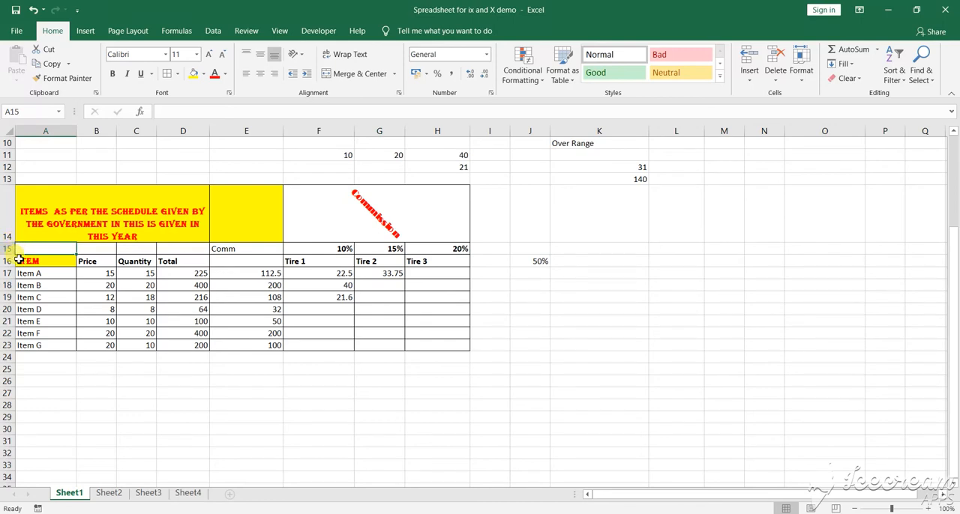
pyautogui.moveTo(20, 258); pyautogui.dragTo(257, 345)
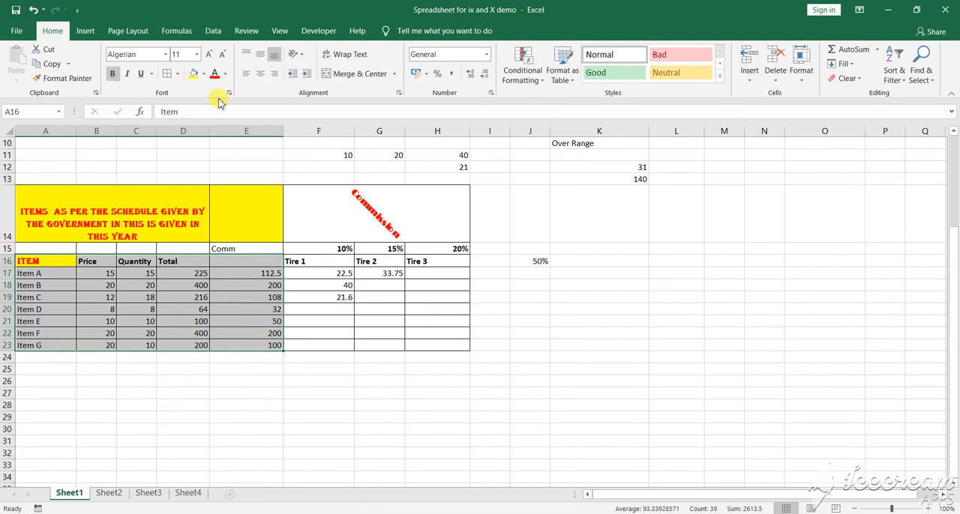
pyautogui.click(87, 34)
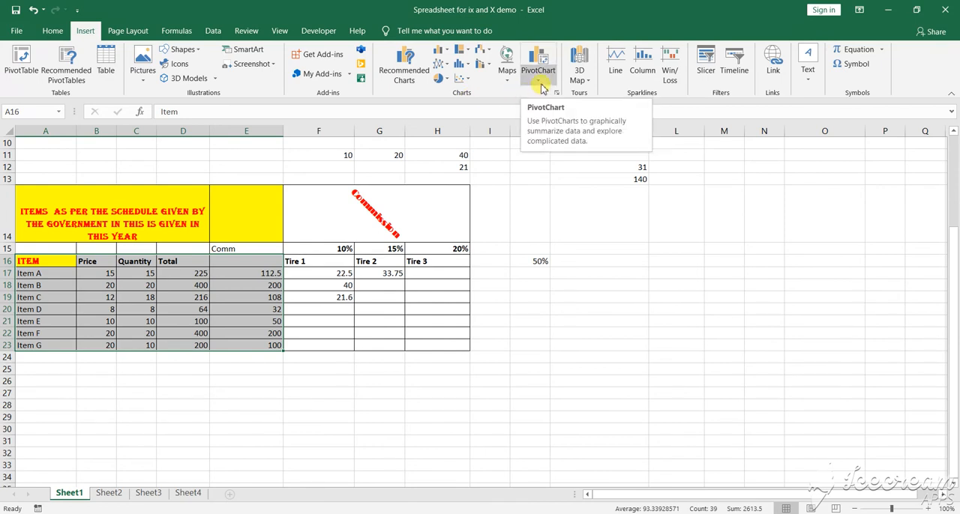
pyautogui.click(128, 31)
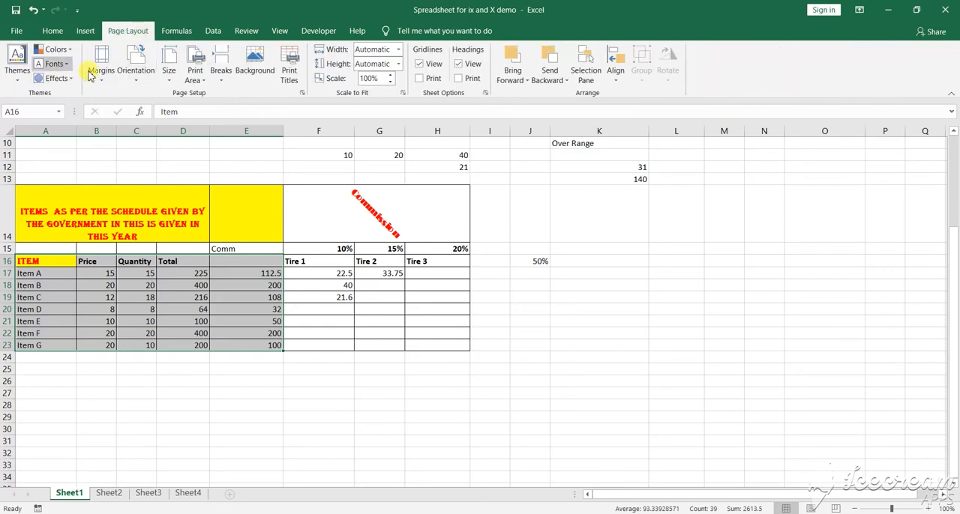
pyautogui.click(176, 33)
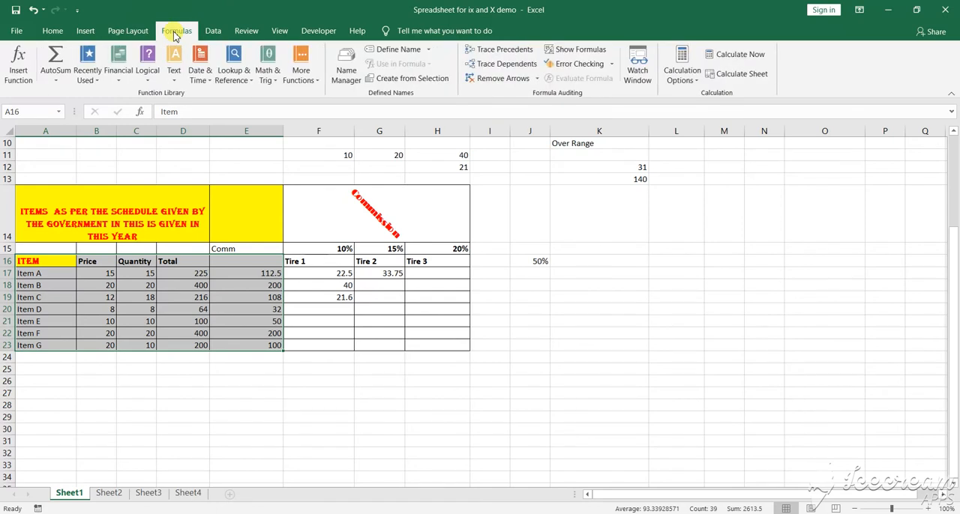
pyautogui.click(215, 33)
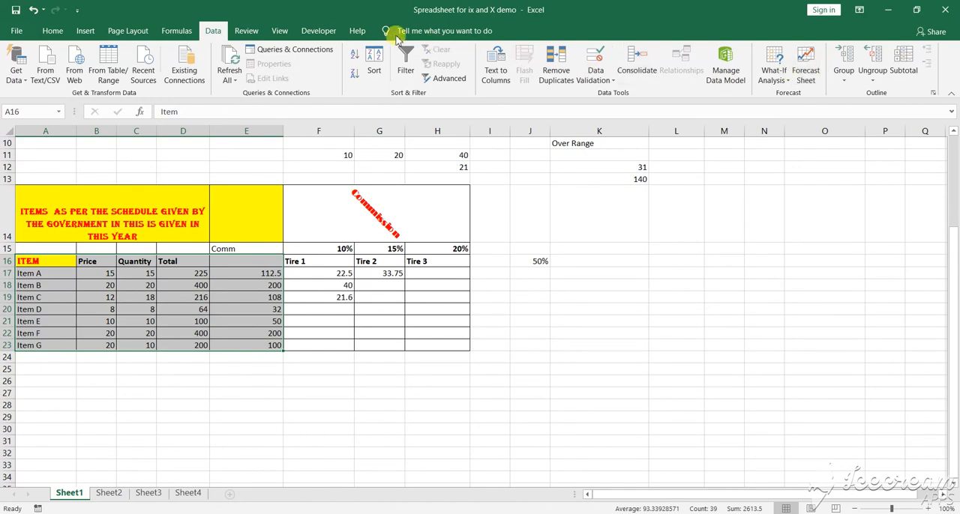
pyautogui.click(245, 32)
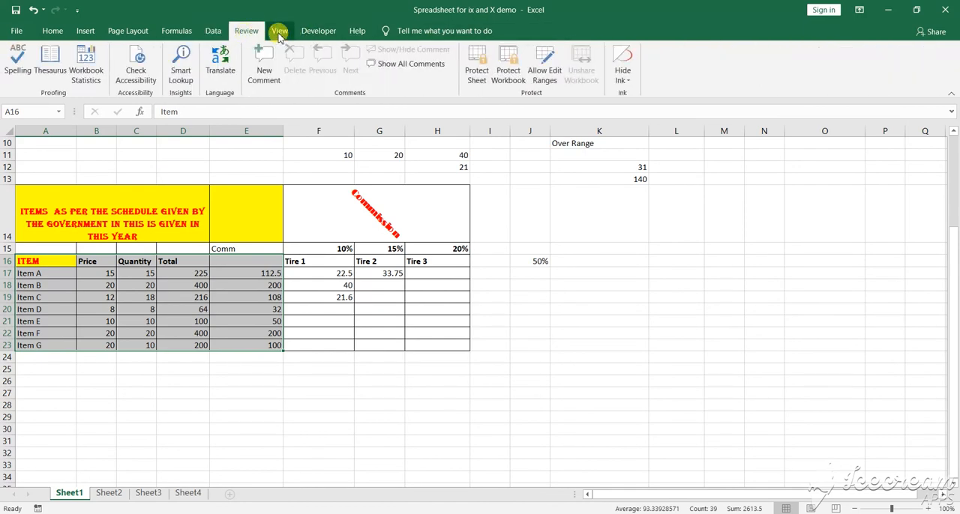
pyautogui.click(279, 33)
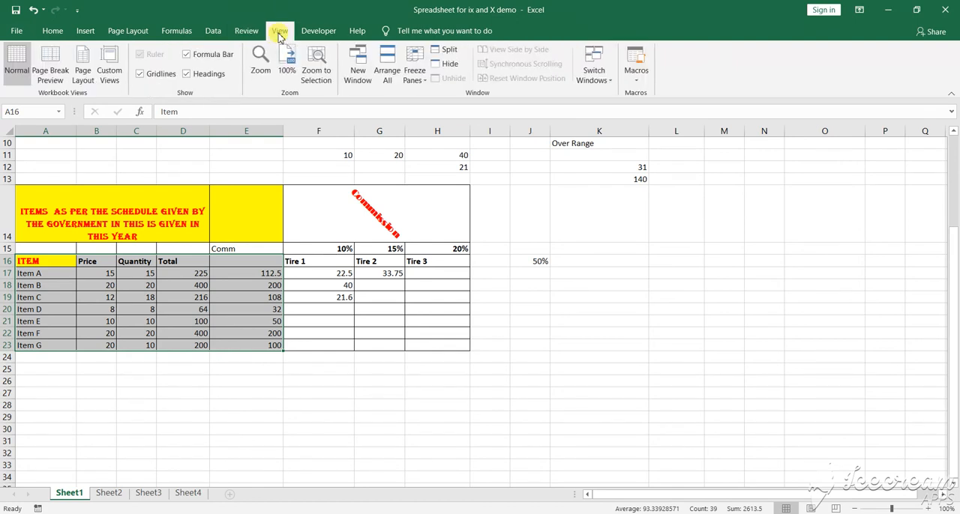
pyautogui.click(316, 33)
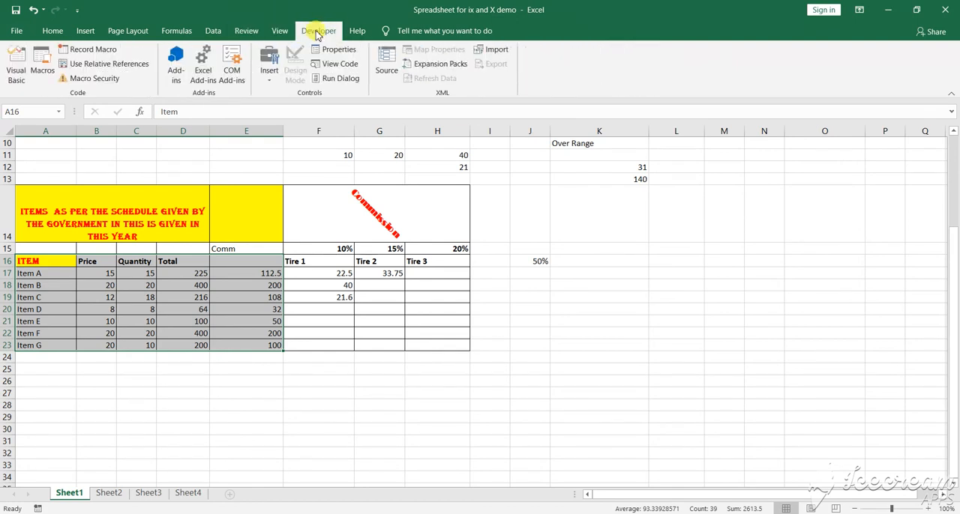
pyautogui.click(357, 31)
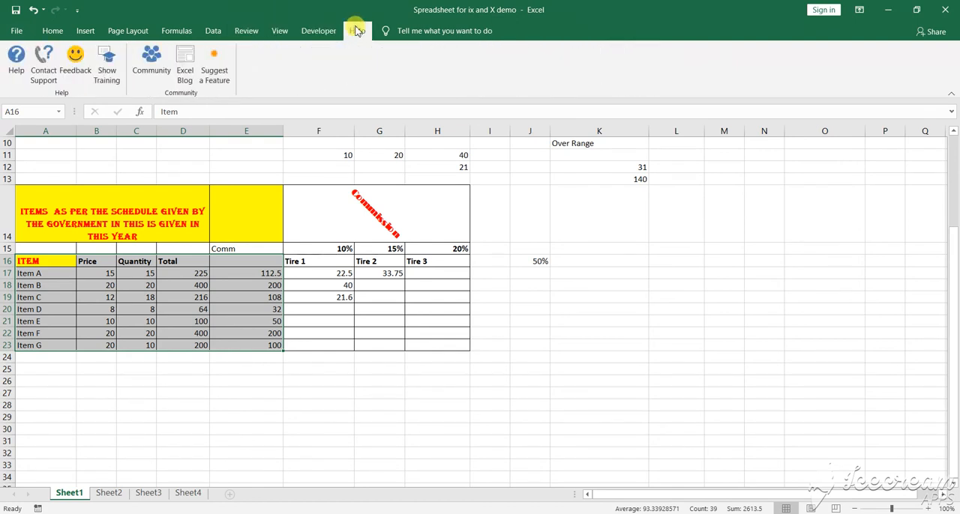
# - Insert a 3-D clustered column chart of the selected item data and apply the third chart style, with the grey gradient background
pyautogui.click(85, 32)
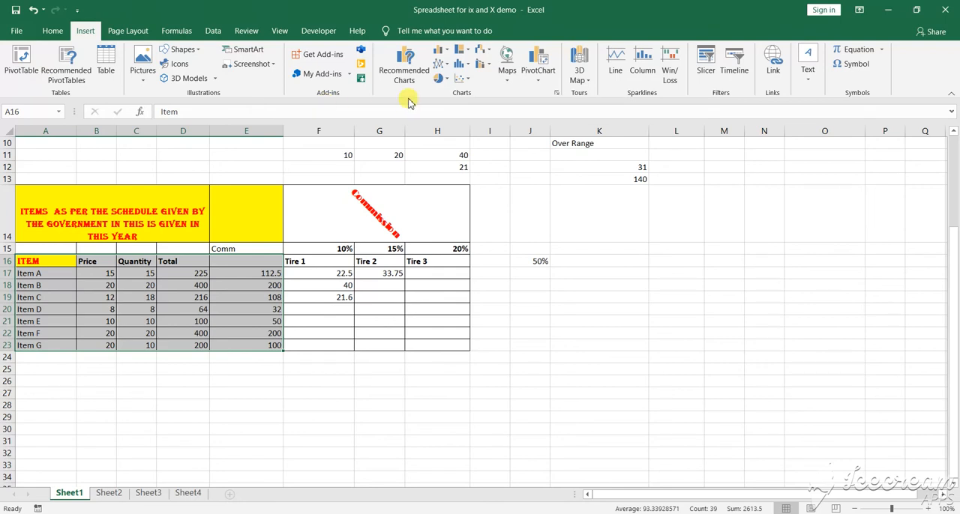
pyautogui.click(443, 51)
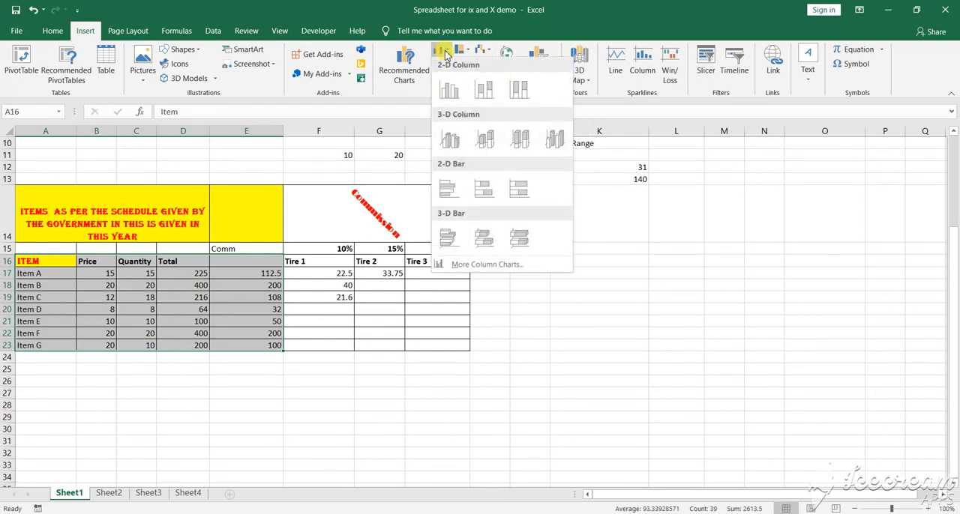
pyautogui.click(449, 141)
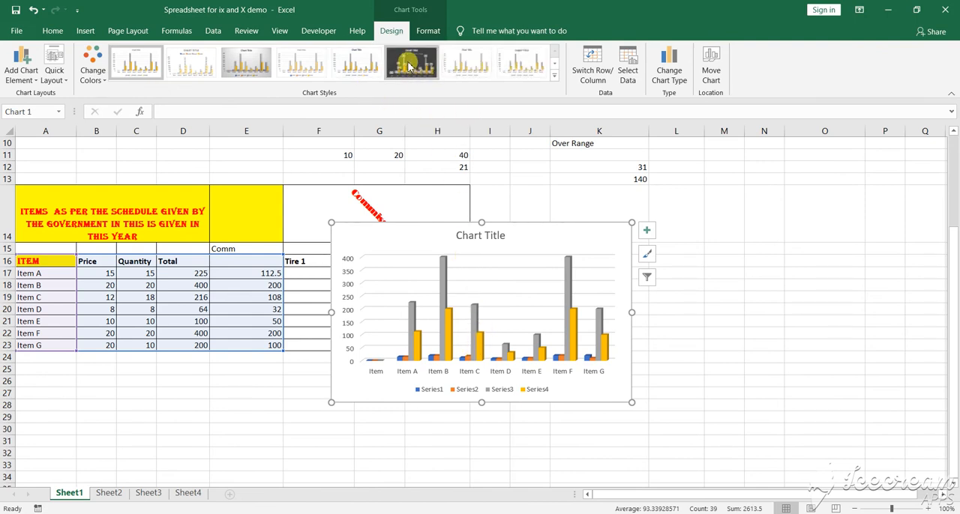
pyautogui.click(245, 69)
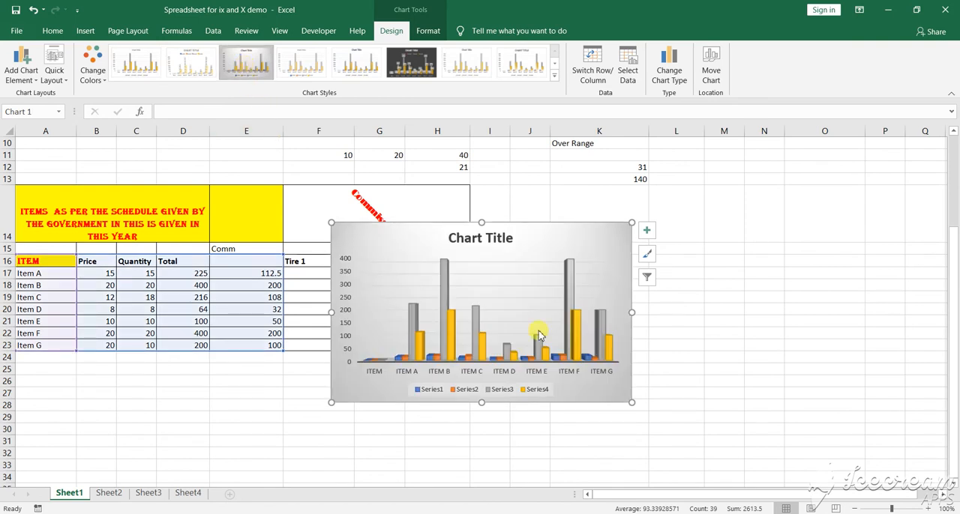
# - Change the chart title to Product and move the chart beside the commission table, clear of the Tire columns
pyautogui.click(477, 241)
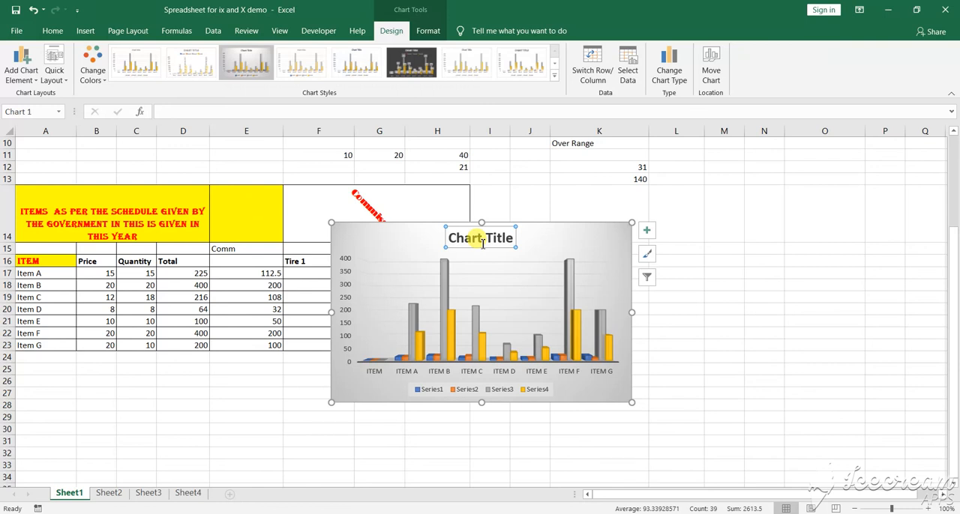
pyautogui.write('Product')
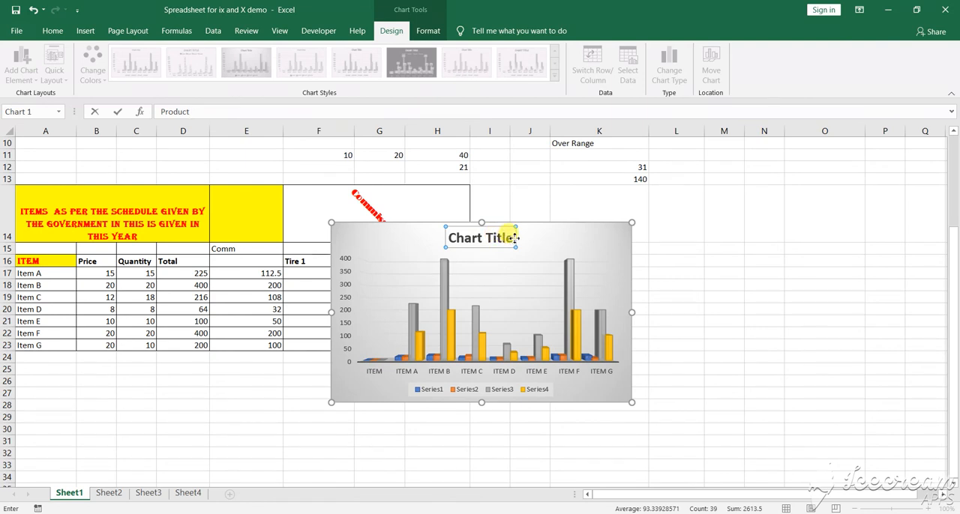
pyautogui.press('Return')
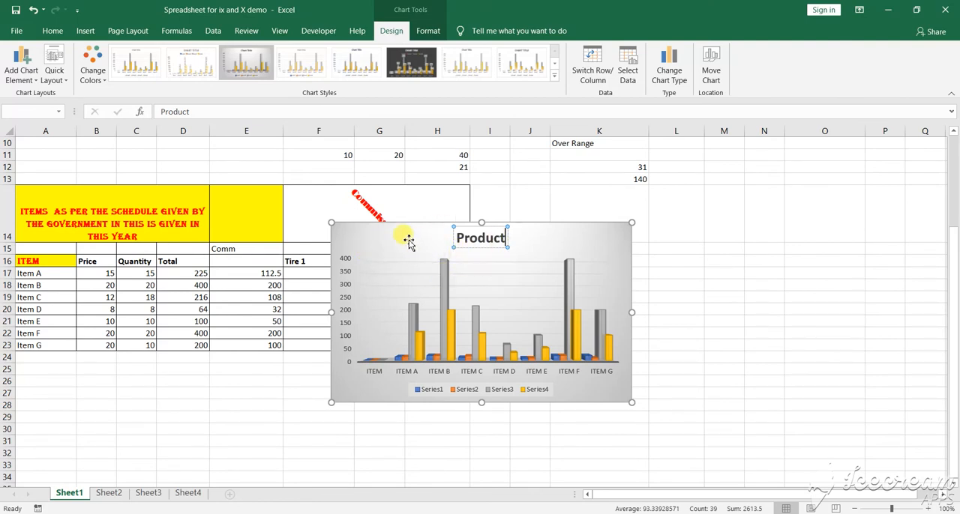
pyautogui.moveTo(409, 241); pyautogui.dragTo(556, 228)
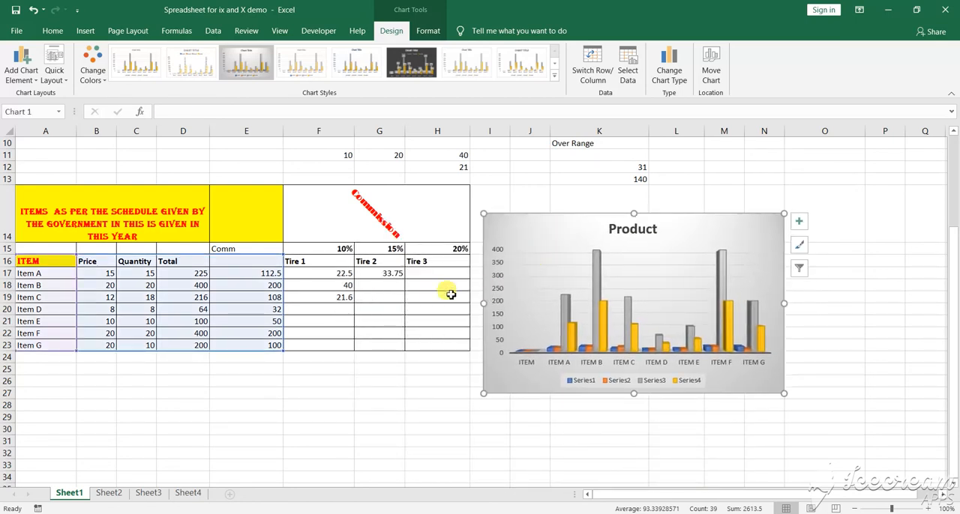